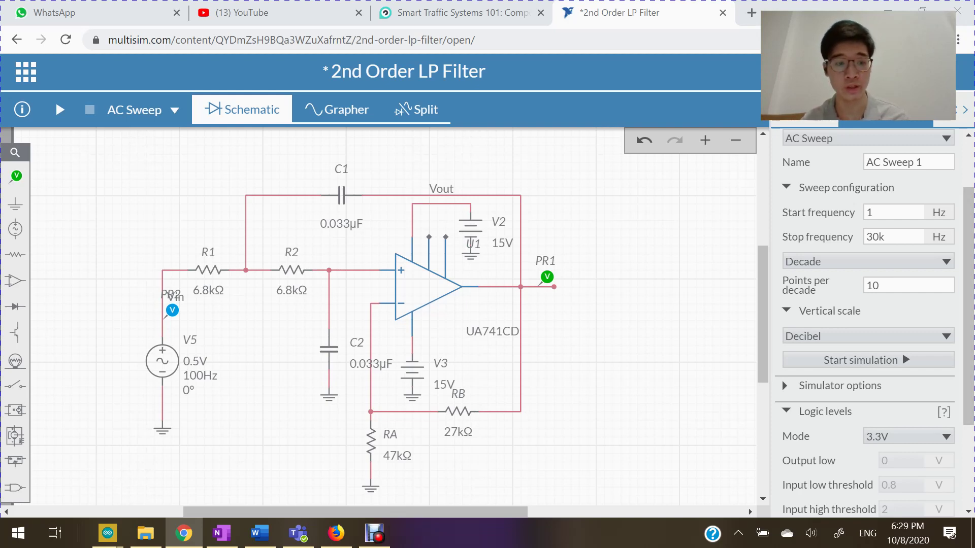
# - Check the start and stop frequencies of the AC sweep and run the sweep simulation
pyautogui.scroll(2, 869, 319)
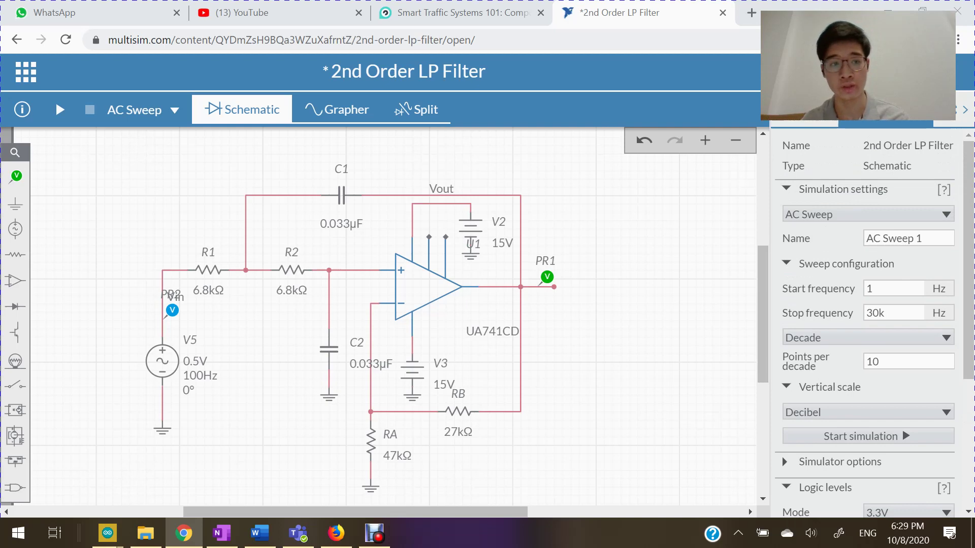
pyautogui.click(904, 290)
pyautogui.click(901, 313)
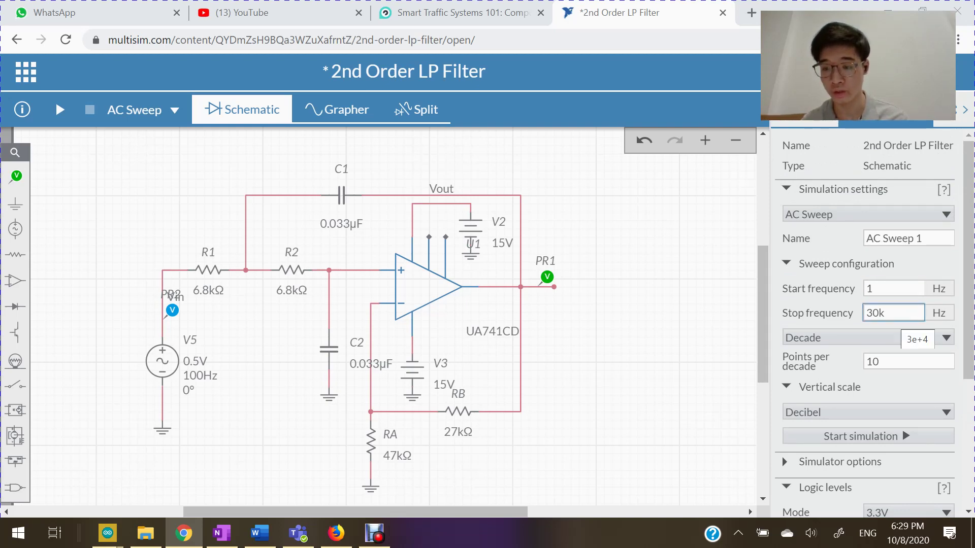
pyautogui.doubleClick(902, 312)
pyautogui.scroll(-2, 901, 313)
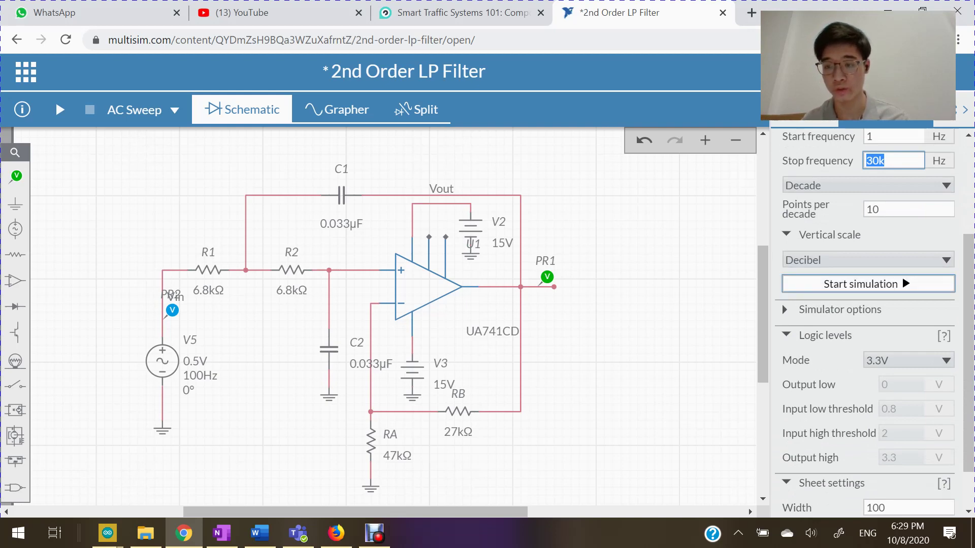
pyautogui.click(787, 286)
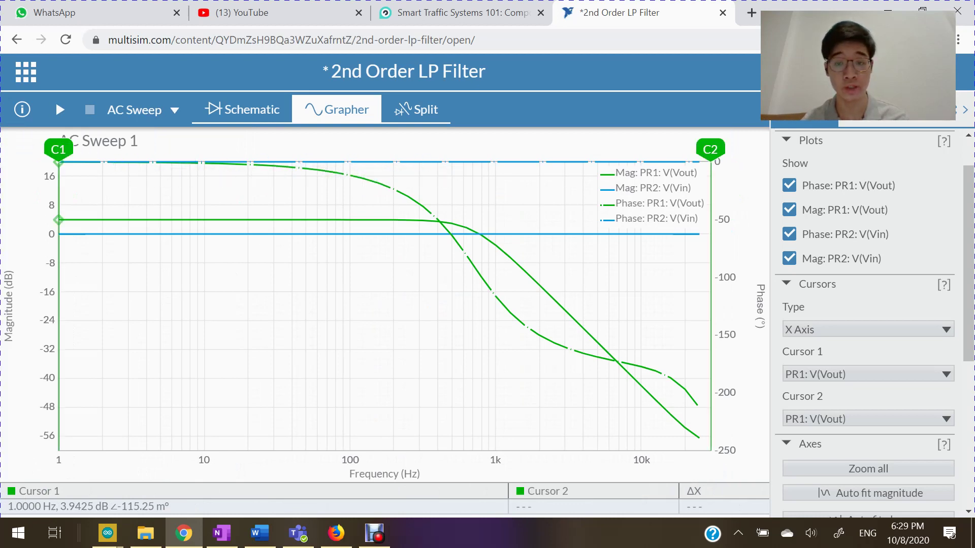
# - Examine the frequency response and place cursor 1 on the Vout curve at about 709 Hz to read its magnitude and phase
pyautogui.moveTo(583, 328)
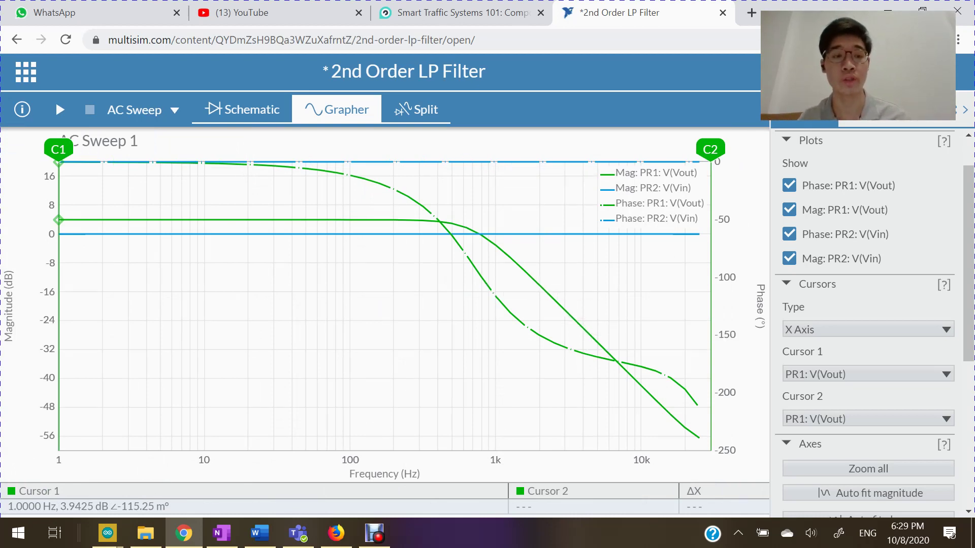
pyautogui.moveTo(116, 234)
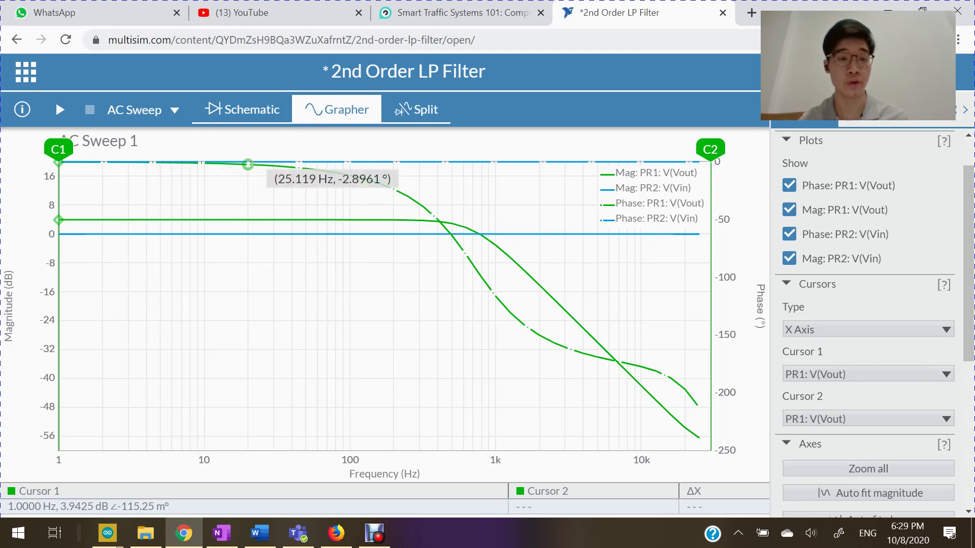
pyautogui.moveTo(495, 245)
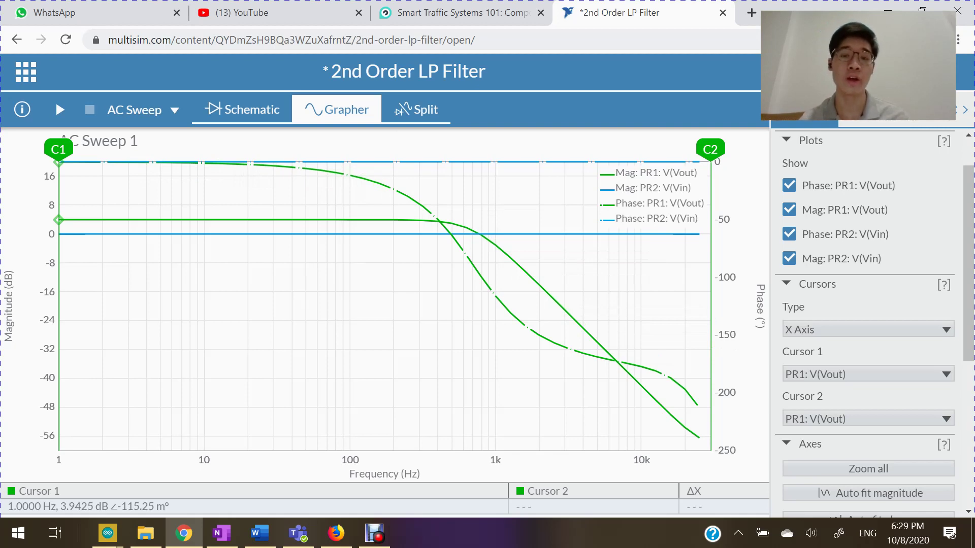
pyautogui.moveTo(540, 286)
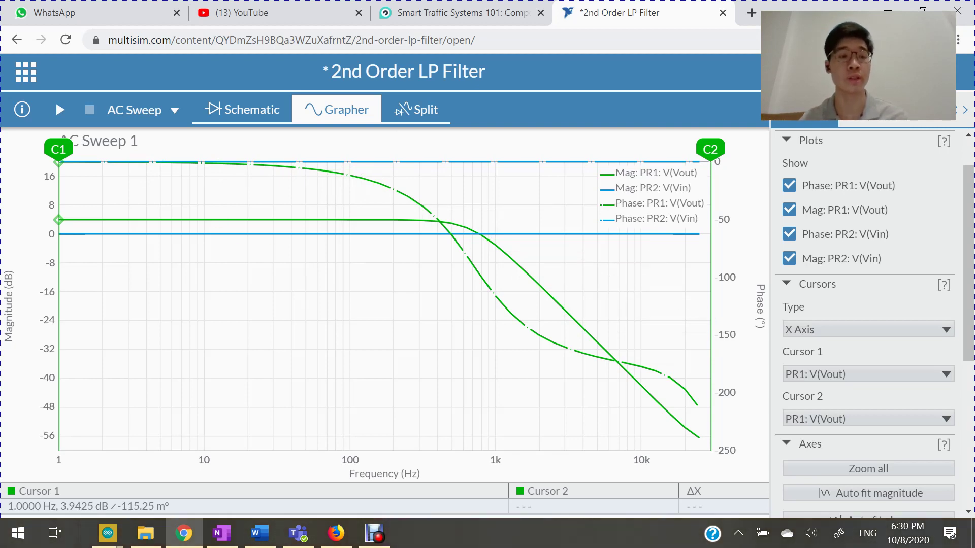
pyautogui.moveTo(88, 220)
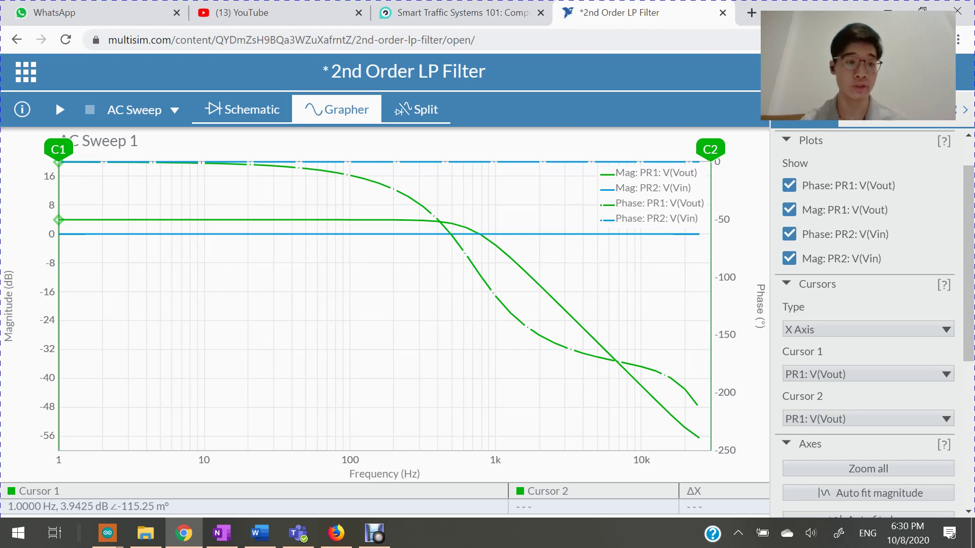
pyautogui.moveTo(59, 149); pyautogui.dragTo(473, 149)
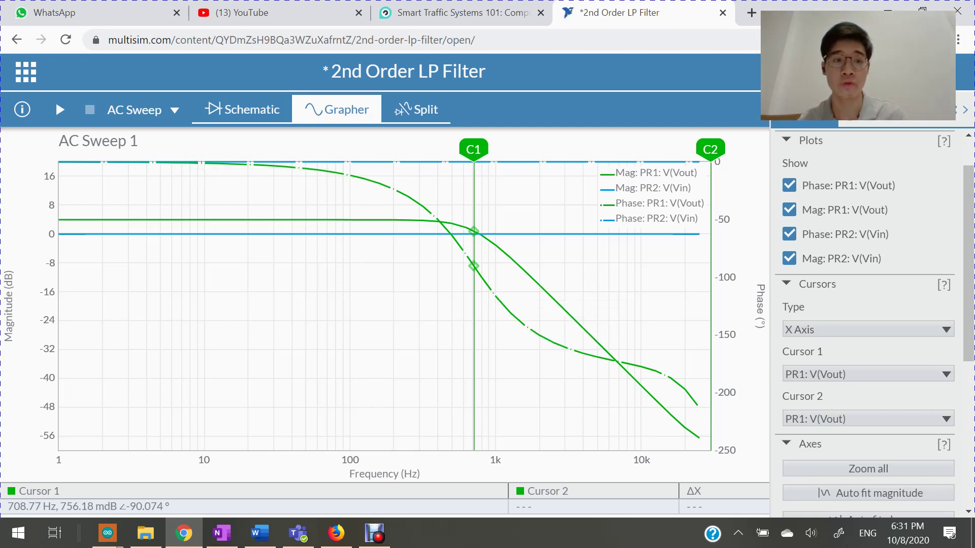
pyautogui.moveTo(248, 220)
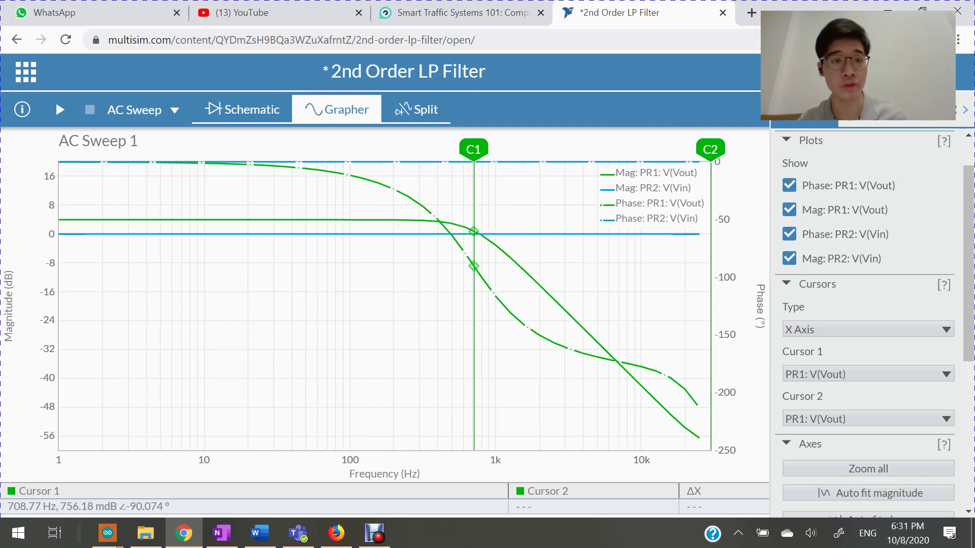
# - Run a Transient simulation of the filter circuit and place cursor 2 on the Vout peak at about 52.7 ms
pyautogui.click(243, 109)
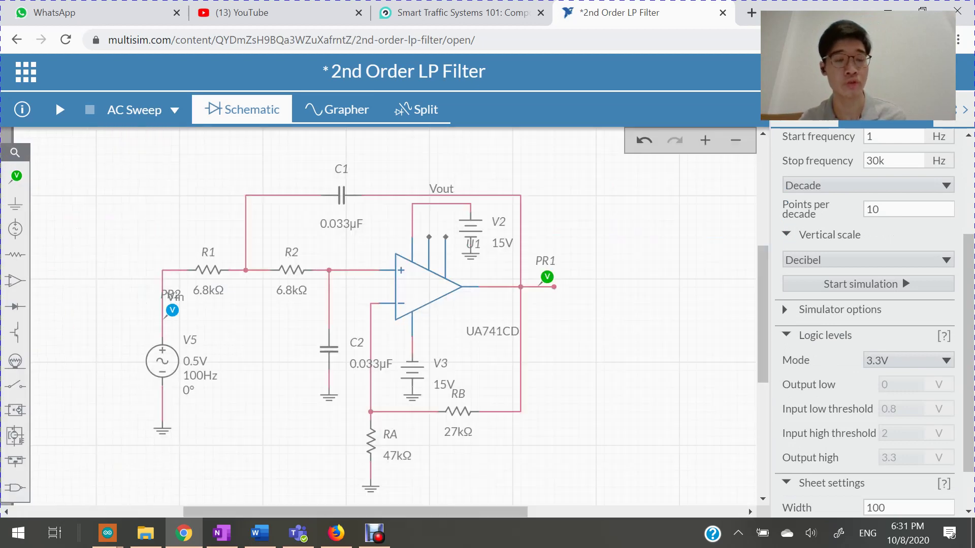
pyautogui.click(134, 109)
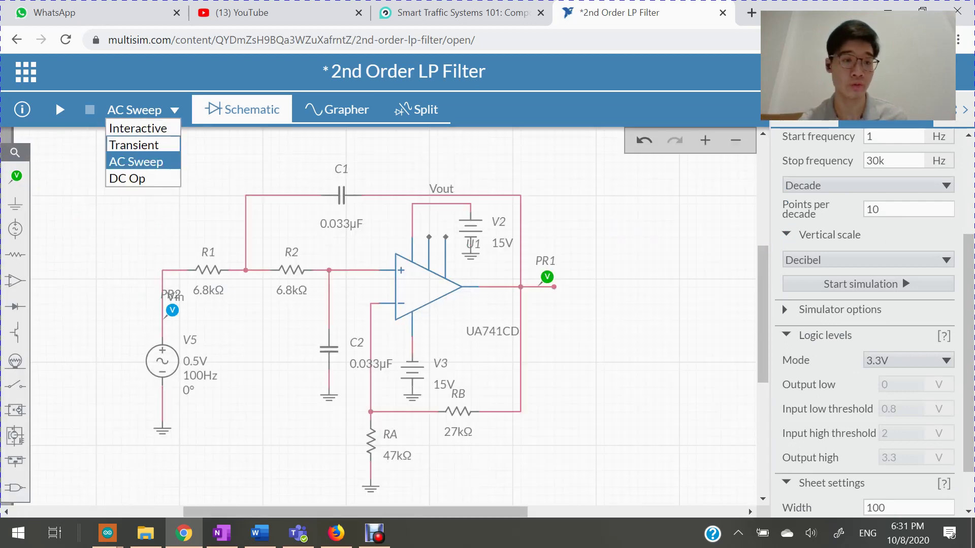
pyautogui.click(132, 144)
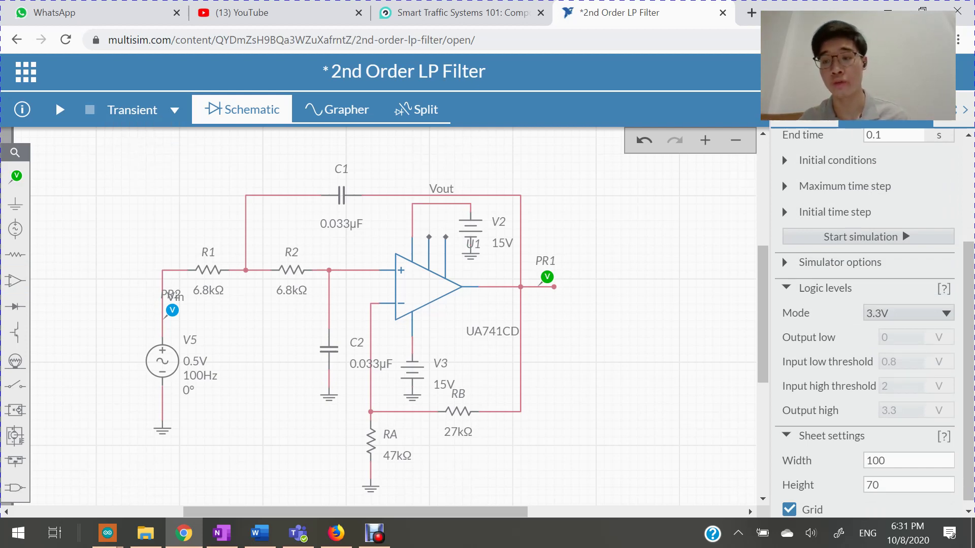
pyautogui.scroll(1, 868, 319)
pyautogui.scroll(3, 863, 305)
pyautogui.click(859, 311)
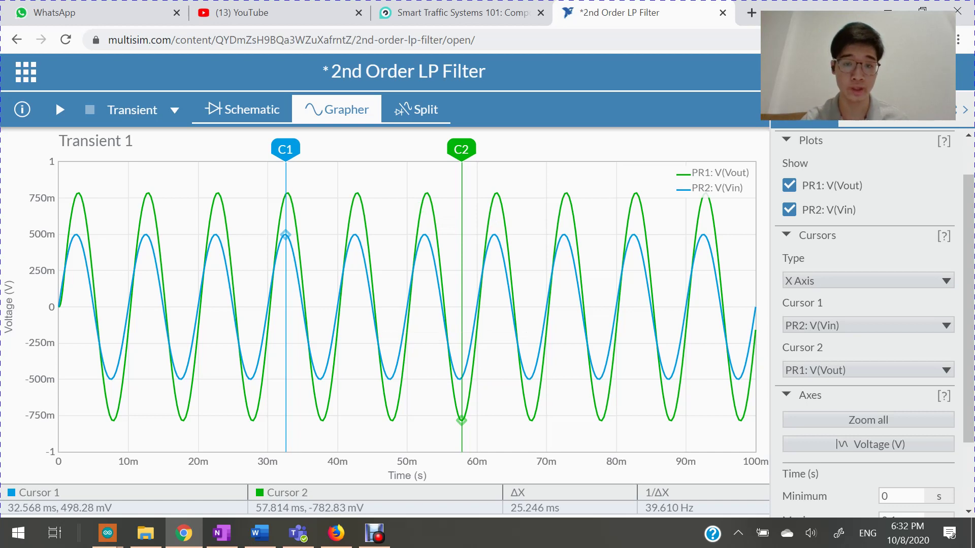
pyautogui.moveTo(461, 149); pyautogui.dragTo(424, 150)
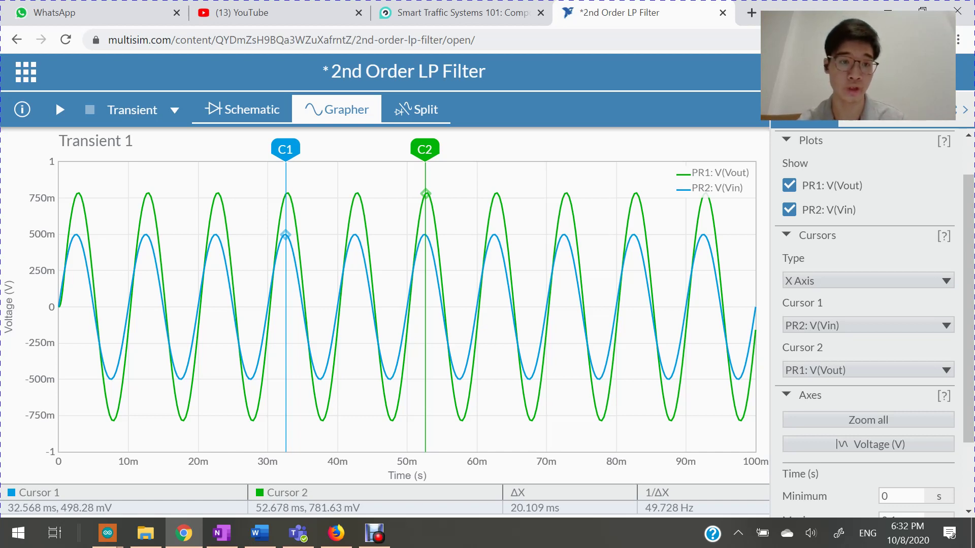
# - Set the frequency of voltage source V5 to 10 kHz in the schematic and rerun the transient simulation
pyautogui.click(243, 109)
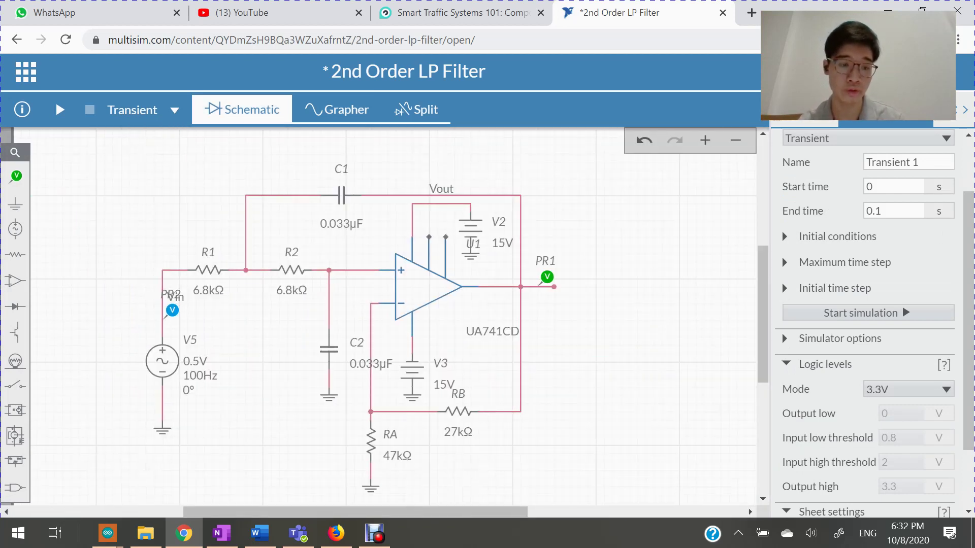
pyautogui.click(195, 361)
pyautogui.doubleClick(892, 278)
pyautogui.click(901, 277)
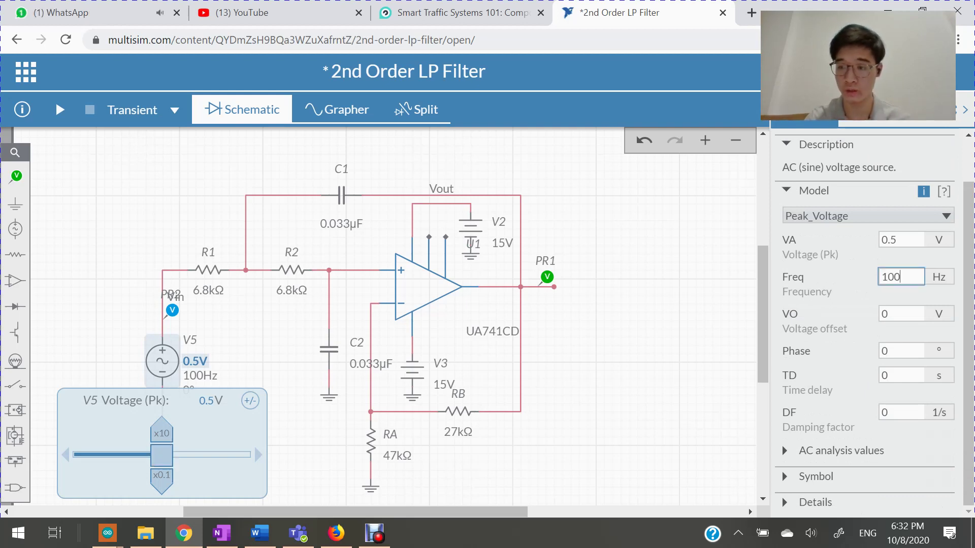
pyautogui.write('k')
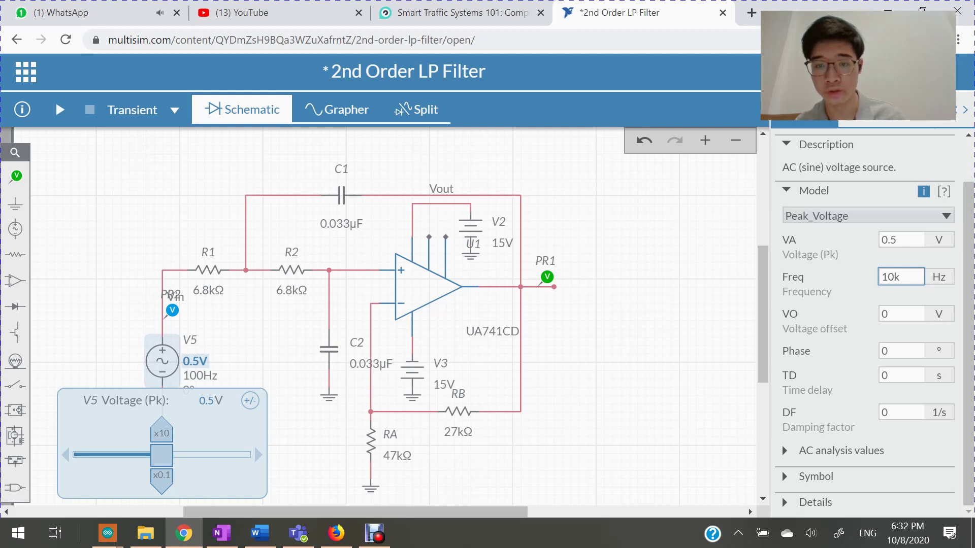
pyautogui.press('Return')
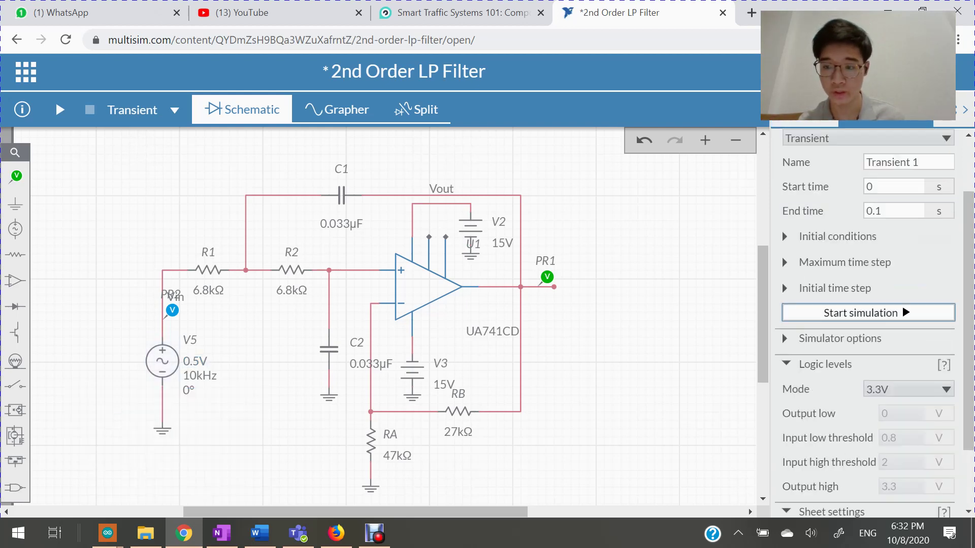
pyautogui.click(861, 313)
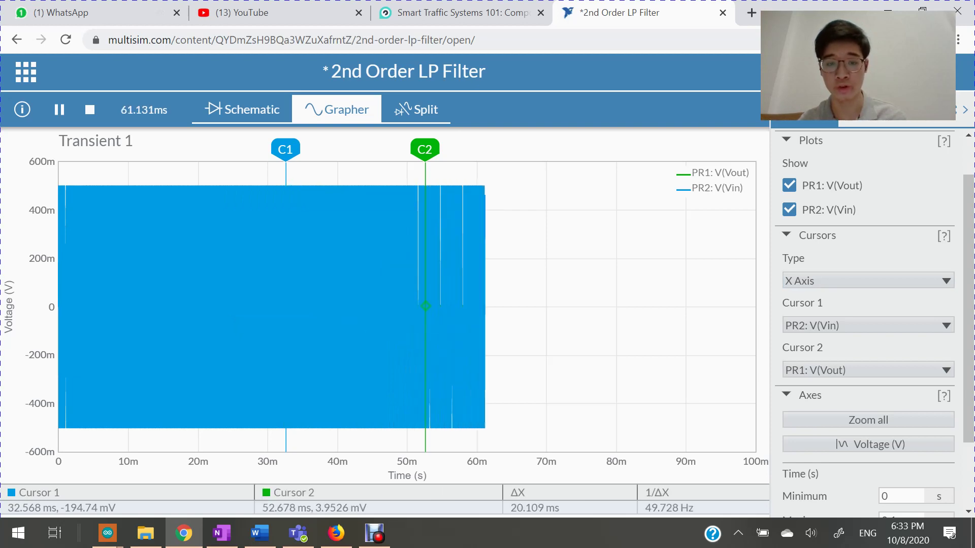
# - Set the maximum of the graph's time axis to 0.001 s
pyautogui.scroll(-2, 868, 305)
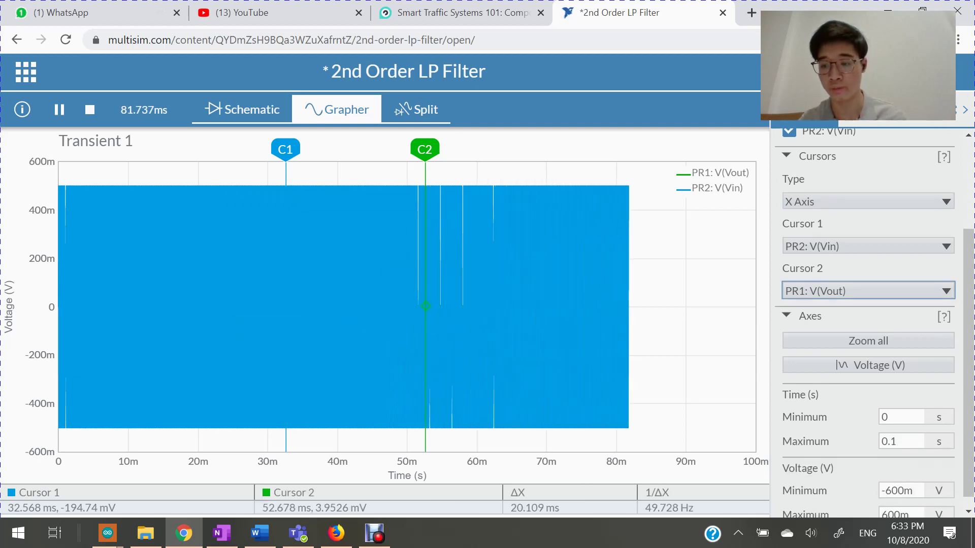
pyautogui.doubleClick(890, 429)
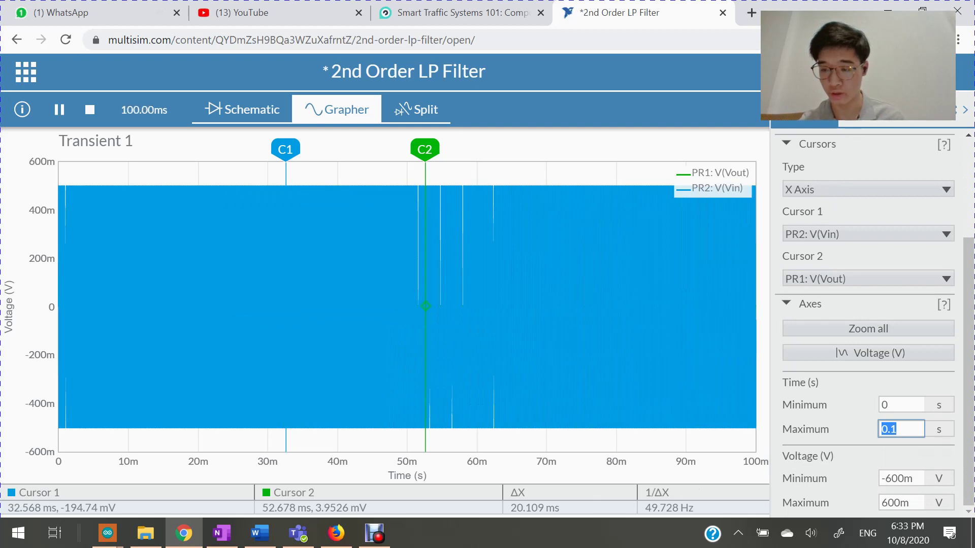
pyautogui.click(890, 429)
pyautogui.write('00')
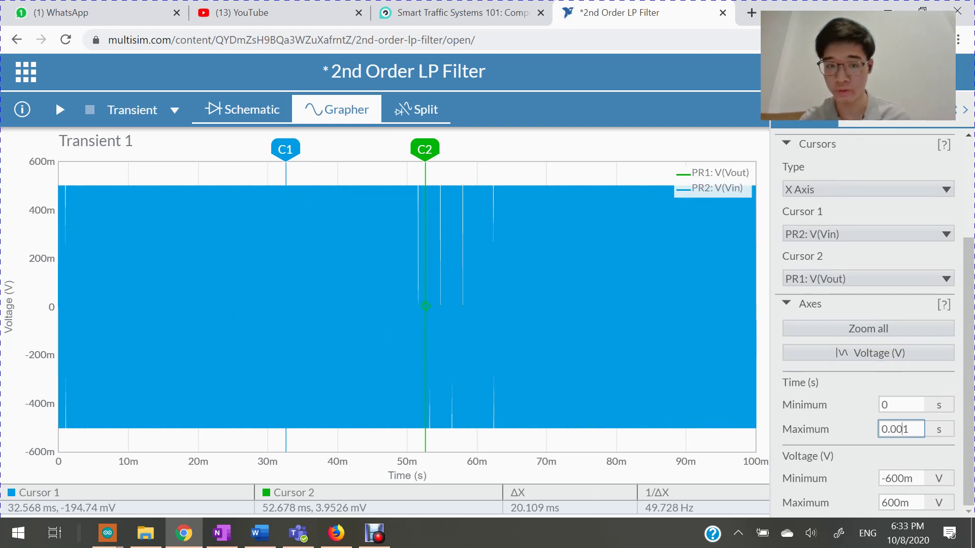
pyautogui.press('Return')
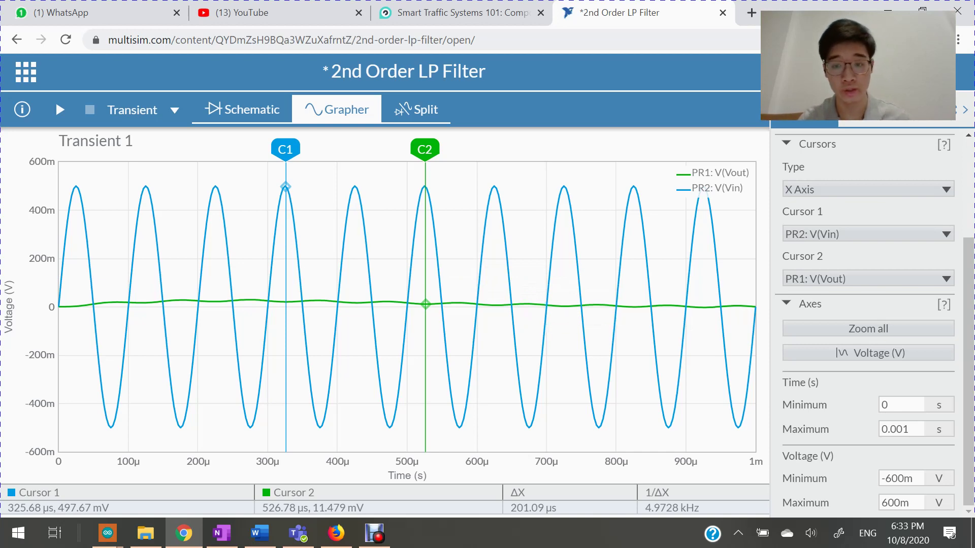
# - Move cursor 2 along the Vout trace to about 770 µs to read the output voltage, and return to the schematic
pyautogui.moveTo(425, 149); pyautogui.dragTo(430, 149)
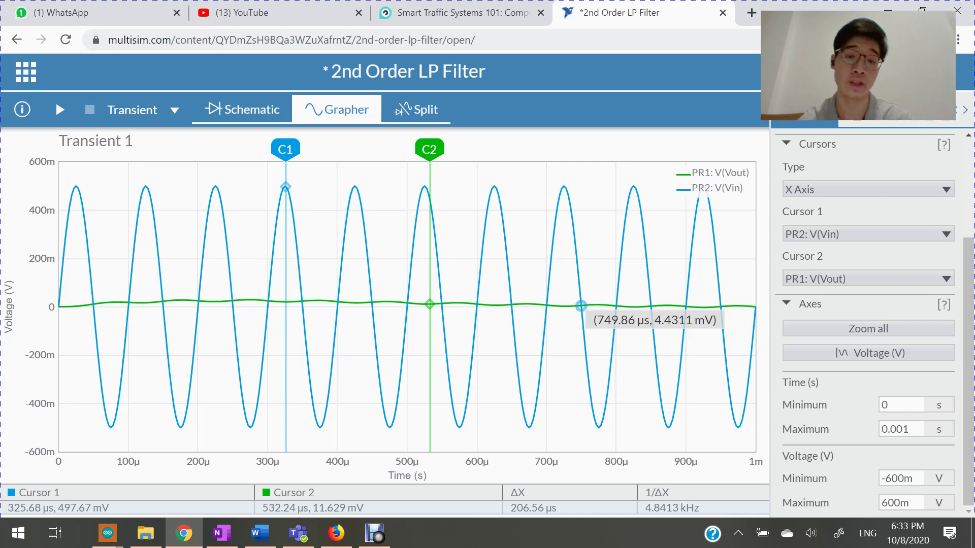
pyautogui.press('Left')
pyautogui.press('Right')
pyautogui.press('Right')
pyautogui.press('Right')
pyautogui.press('Right')
pyautogui.press('Right')
pyautogui.press('Right')
pyautogui.press('Right')
pyautogui.press('Right')
pyautogui.press('Right')
pyautogui.press('Right')
pyautogui.press('Right')
pyautogui.press('Right')
pyautogui.press('Right')
pyautogui.press('Right')
pyautogui.press('Right')
pyautogui.press('Right')
pyautogui.press('Right')
pyautogui.press('Right')
pyautogui.press('Right')
pyautogui.press('Right')
pyautogui.press('Right')
pyautogui.press('Right')
pyautogui.press('Right')
pyautogui.press('Right')
pyautogui.press('Right')
pyautogui.press('Right')
pyautogui.press('Right')
pyautogui.press('Right')
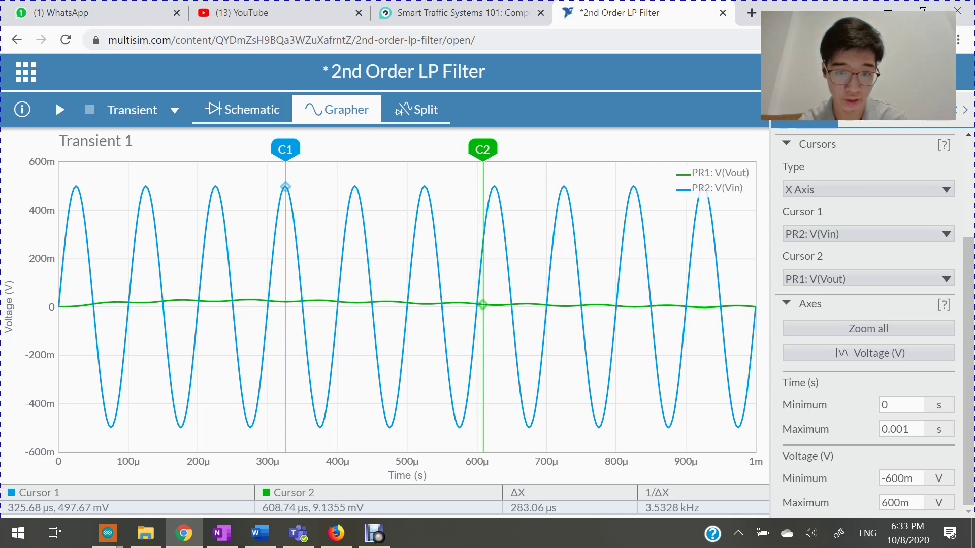
pyautogui.moveTo(496, 194)
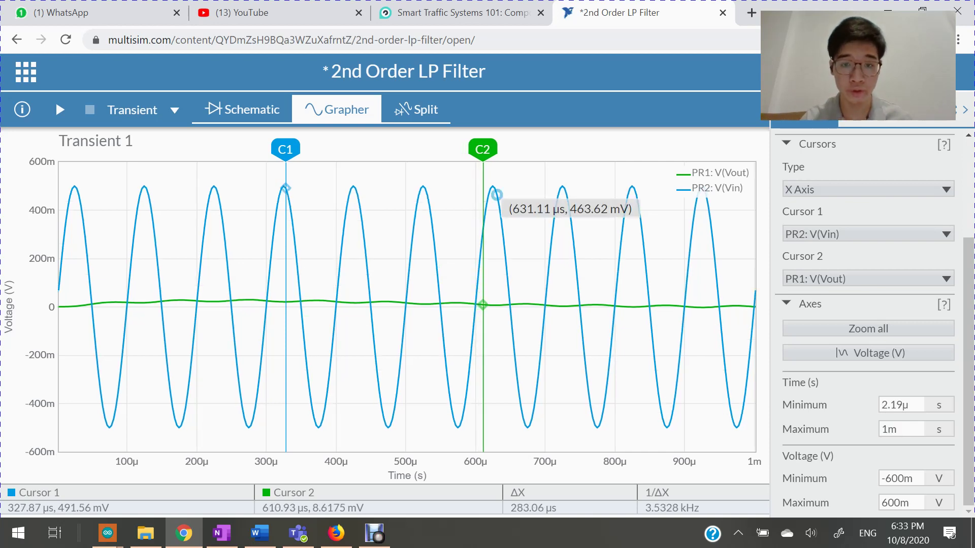
pyautogui.press('Left')
pyautogui.press('Left')
pyautogui.press('Left')
pyautogui.press('Left')
pyautogui.press('Left')
pyautogui.press('Left')
pyautogui.press('Left')
pyautogui.press('Left')
pyautogui.press('Left')
pyautogui.press('Left')
pyautogui.press('Left')
pyautogui.press('Left')
pyautogui.press('Left')
pyautogui.press('Left')
pyautogui.press('Left')
pyautogui.press('Left')
pyautogui.press('Right')
pyautogui.press('Right')
pyautogui.press('Right')
pyautogui.press('Right')
pyautogui.press('Right')
pyautogui.press('Right')
pyautogui.press('Right')
pyautogui.press('Right')
pyautogui.press('Right')
pyautogui.press('Right')
pyautogui.press('Right')
pyautogui.press('Right')
pyautogui.press('Right')
pyautogui.press('Right')
pyautogui.press('Right')
pyautogui.press('Right')
pyautogui.press('Right')
pyautogui.press('Right')
pyautogui.press('Right')
pyautogui.press('Right')
pyautogui.press('Right')
pyautogui.press('Right')
pyautogui.press('Right')
pyautogui.press('Right')
pyautogui.press('Right')
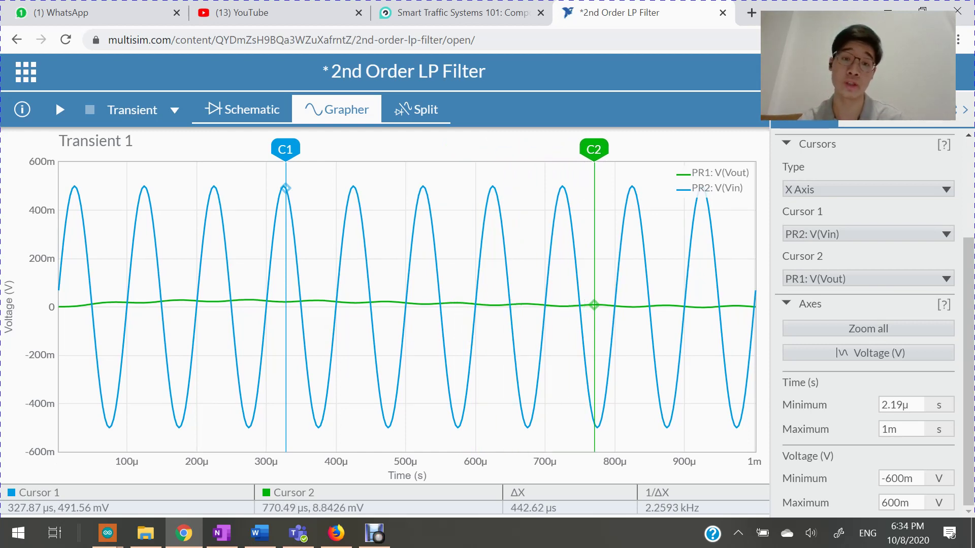
pyautogui.click(242, 109)
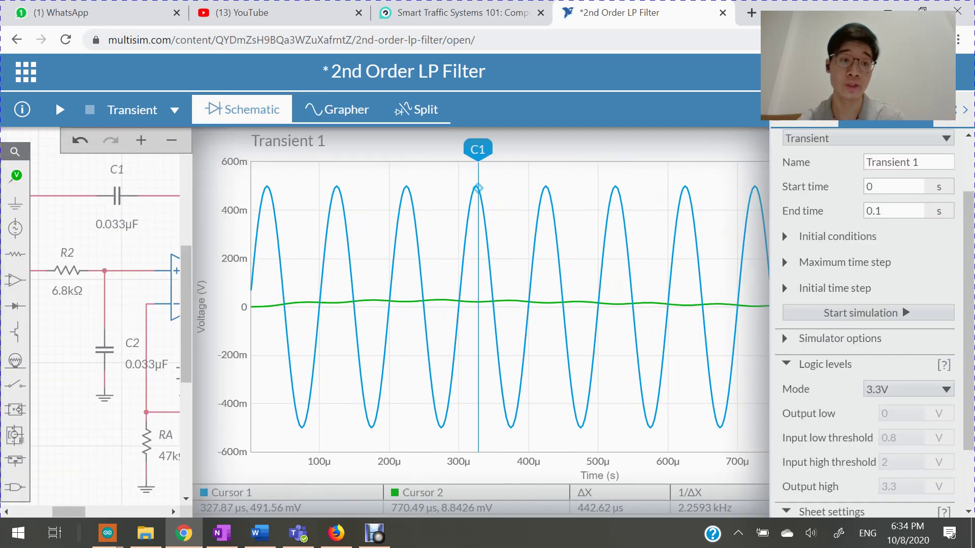